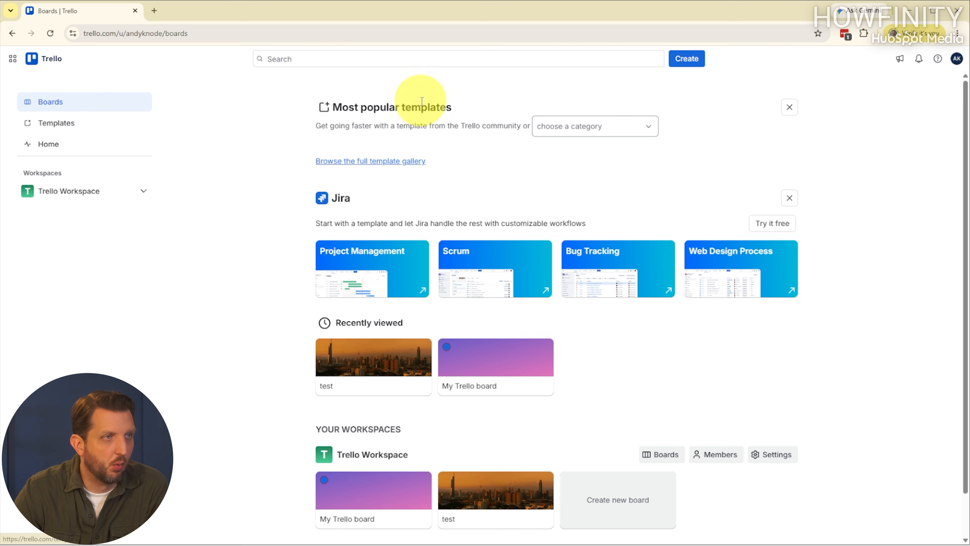
- View the Templates and Home pages, and open the boards of Trello Workspace
{"action": "left_click", "coordinate": [50, 124]}
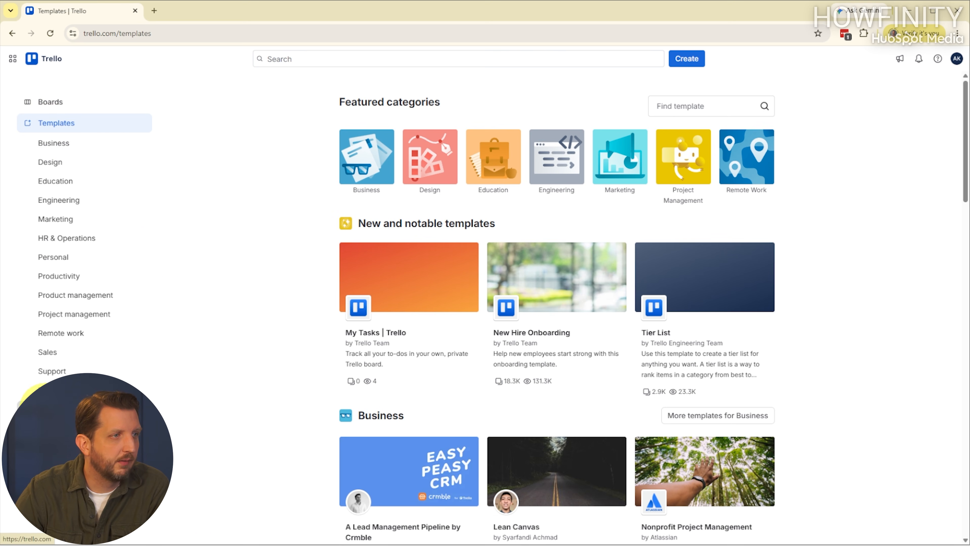
{"action": "left_click", "coordinate": [42, 409]}
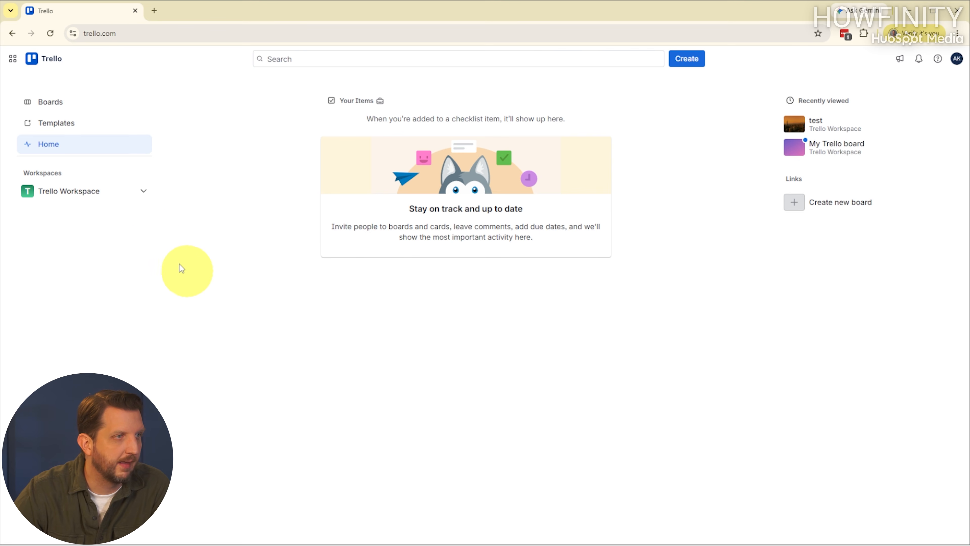
{"action": "left_click", "coordinate": [94, 197]}
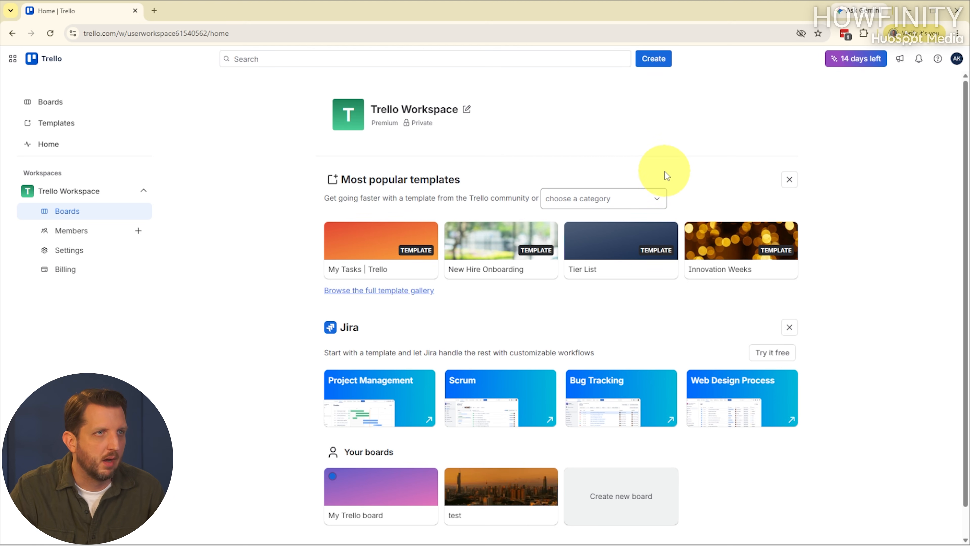
- Create a board titled New Website with the dark blue gradient background and Workspace visibility
{"action": "left_click", "coordinate": [654, 64]}
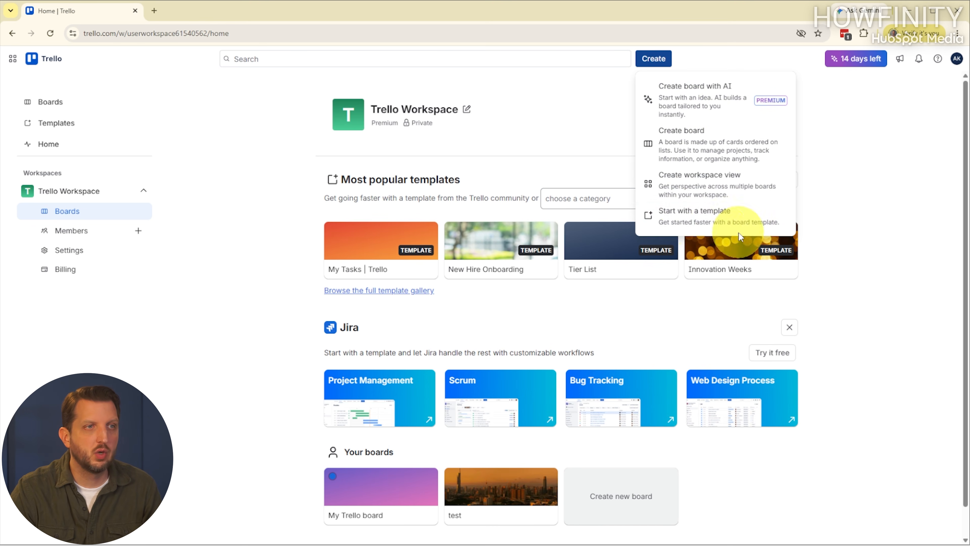
{"action": "left_click", "coordinate": [688, 147]}
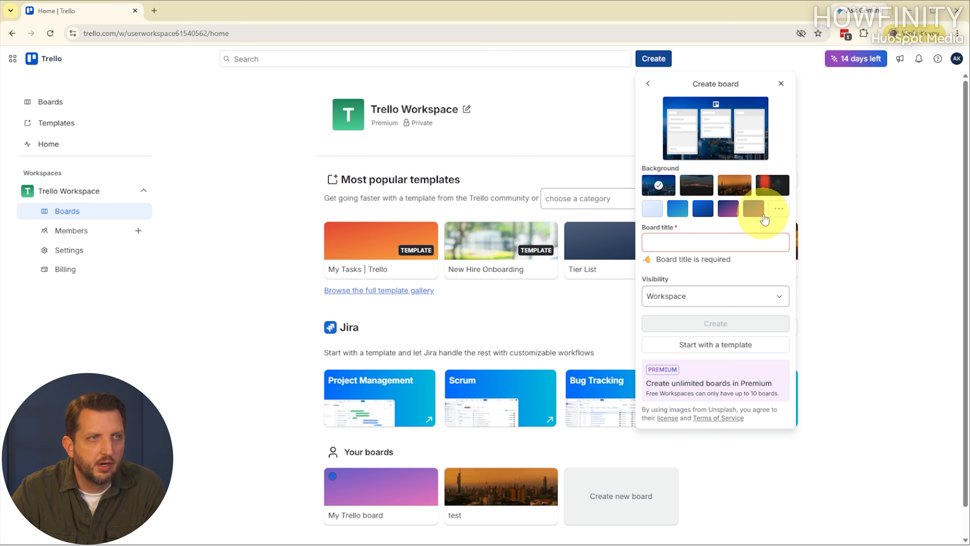
{"action": "left_click", "coordinate": [703, 209]}
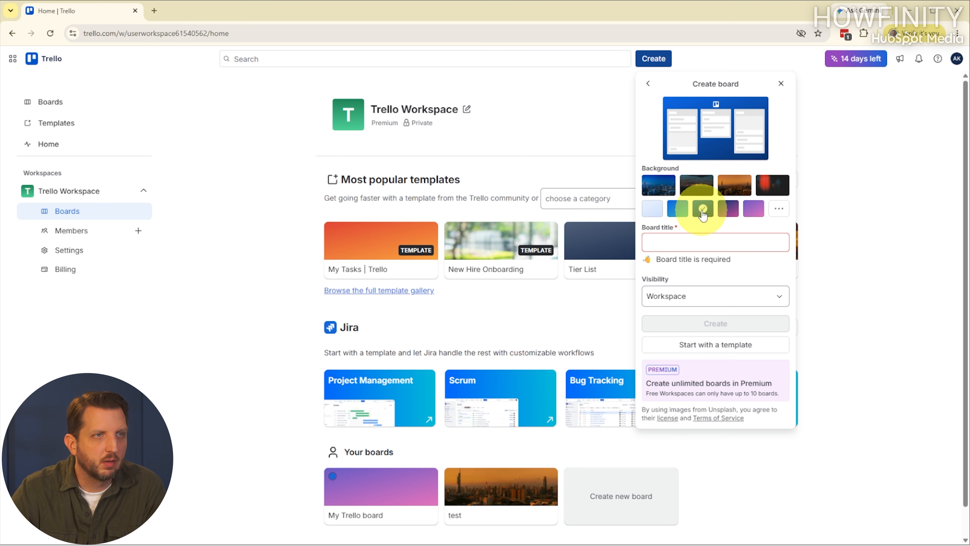
{"action": "left_click", "coordinate": [682, 243]}
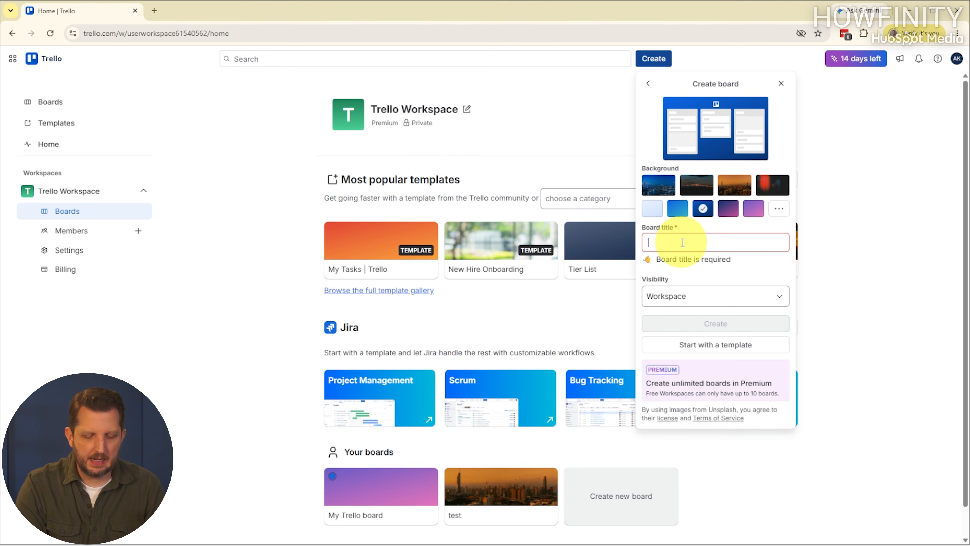
{"action": "type", "text": "New Website"}
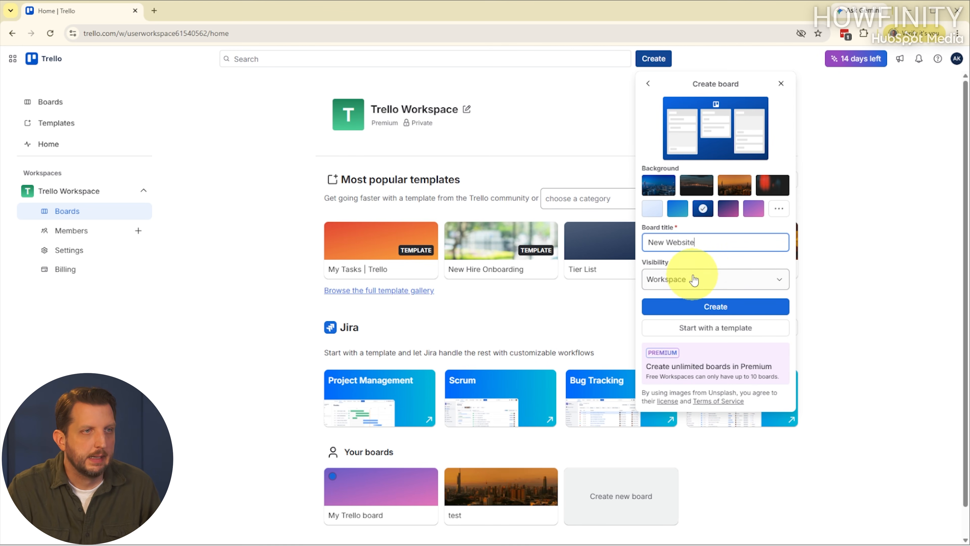
{"action": "left_click", "coordinate": [707, 287]}
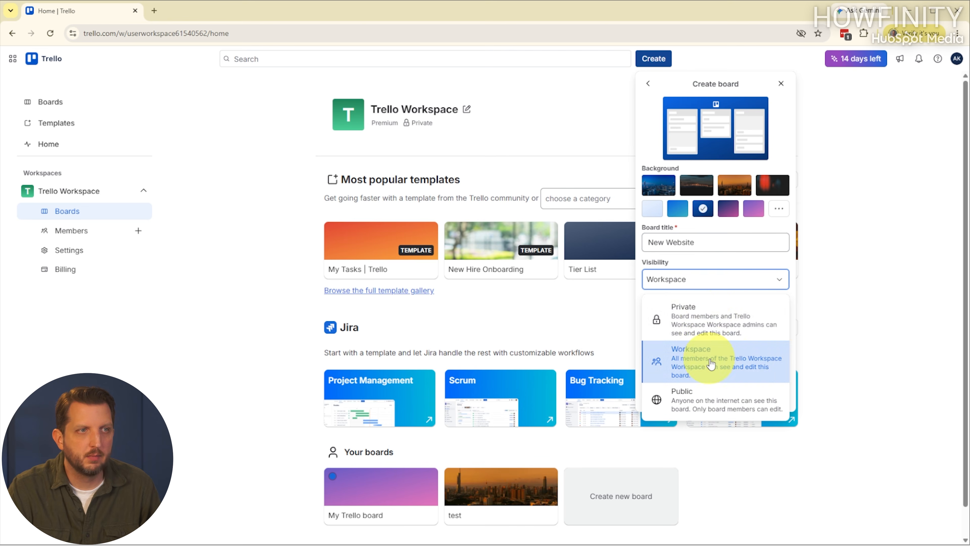
{"action": "left_click", "coordinate": [709, 278]}
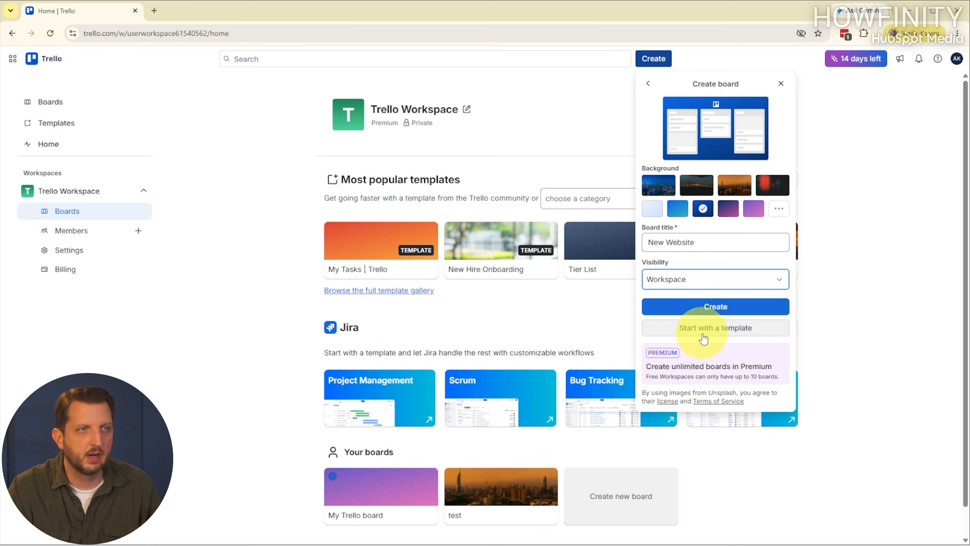
{"action": "left_click", "coordinate": [720, 308]}
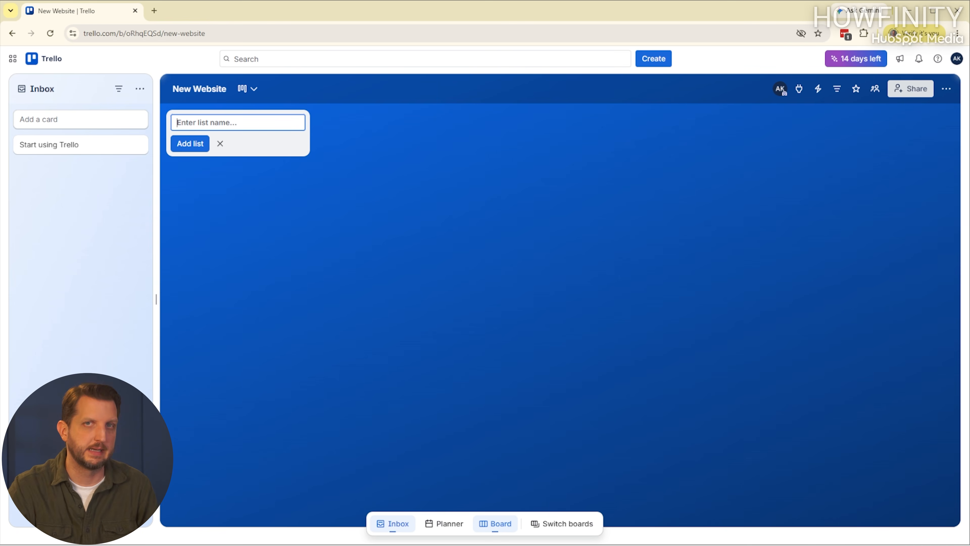
- Add three lists named To Do, Doing and Complete to the New Website board
{"action": "type", "text": "To Do"}
{"action": "left_click", "coordinate": [193, 153]}
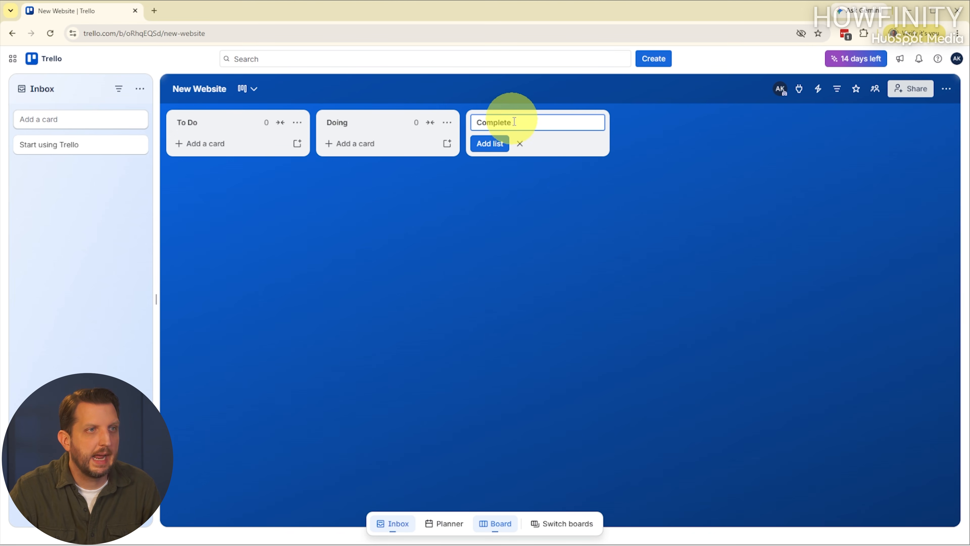
{"action": "left_click", "coordinate": [546, 197]}
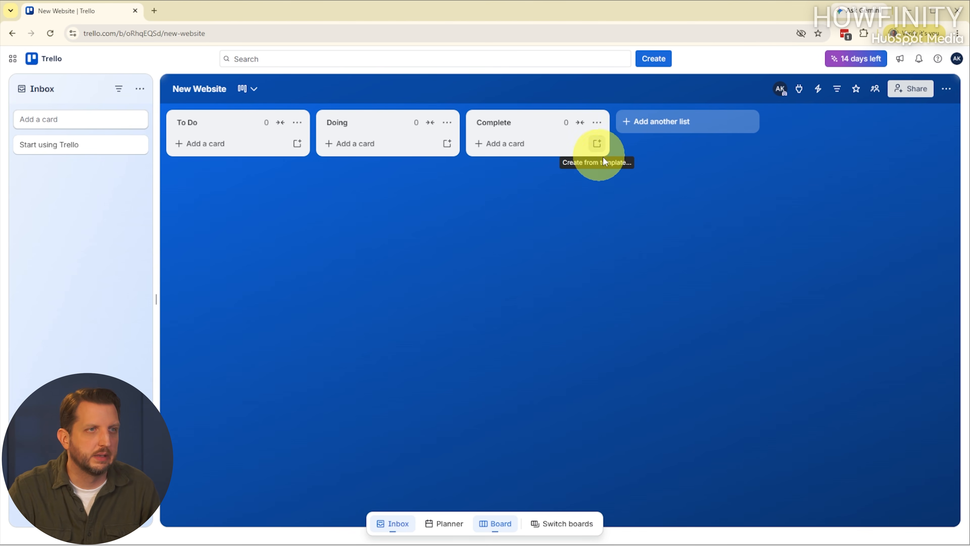
- Add a list named Delegate and move it between the Doing and Complete lists
{"action": "left_click", "coordinate": [627, 126]}
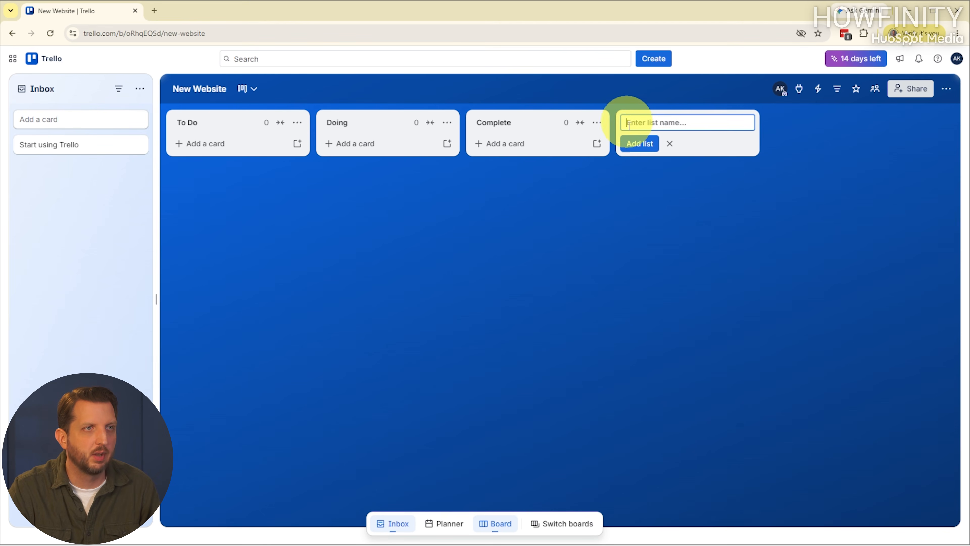
{"action": "type", "text": "Delegate"}
{"action": "key", "text": "Return"}
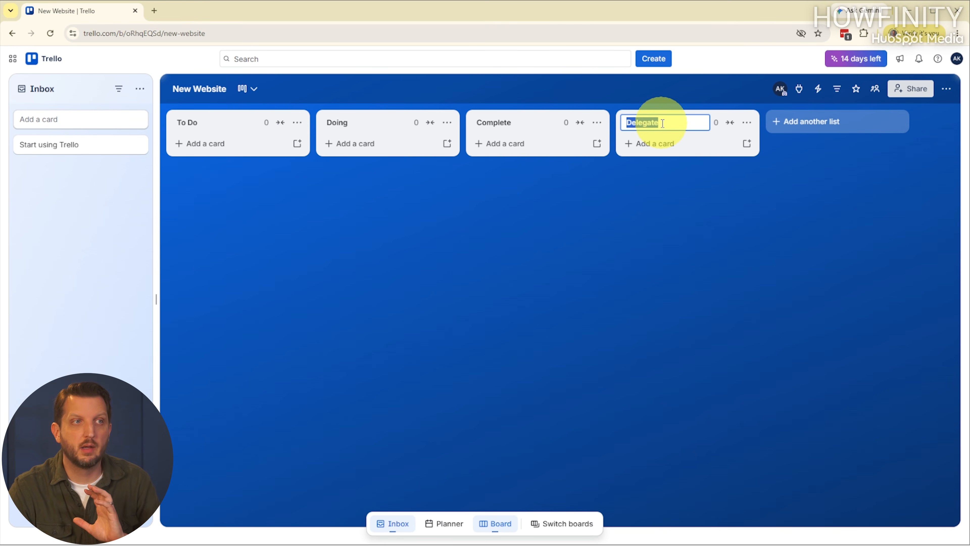
{"action": "left_click", "coordinate": [661, 201]}
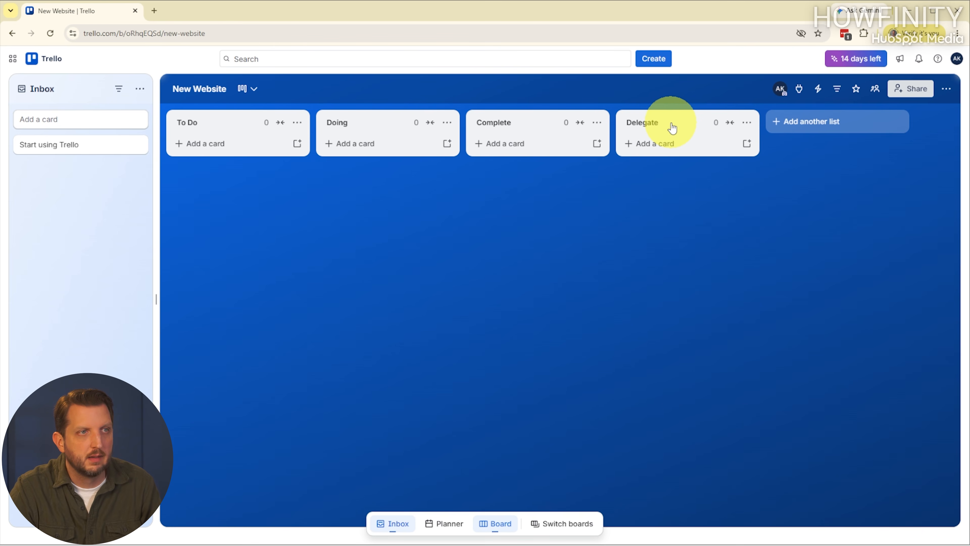
{"action": "left_click_drag", "start_coordinate": [673, 128], "coordinate": [508, 132]}
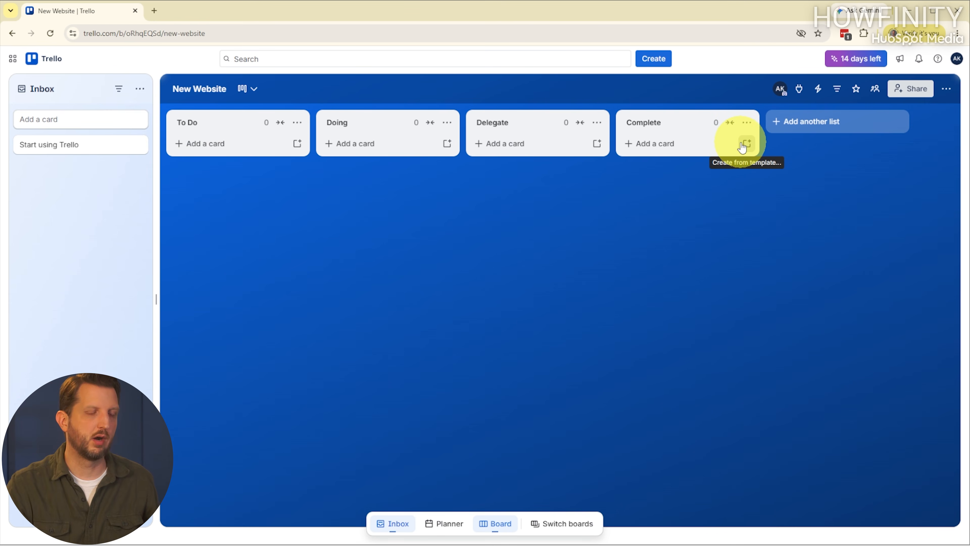
- Archive the Delegate list
{"action": "left_click", "coordinate": [596, 123]}
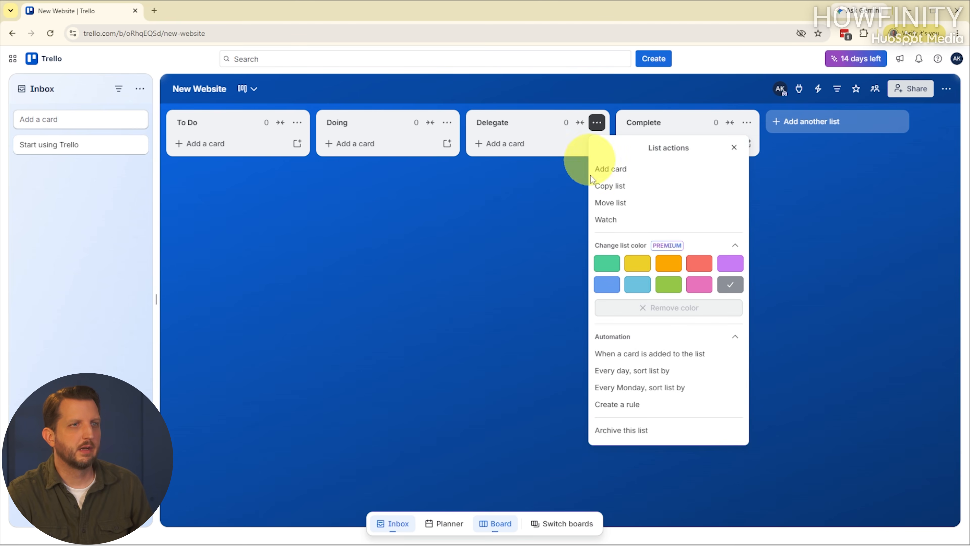
{"action": "left_click", "coordinate": [607, 430]}
{"action": "key", "text": "Return"}
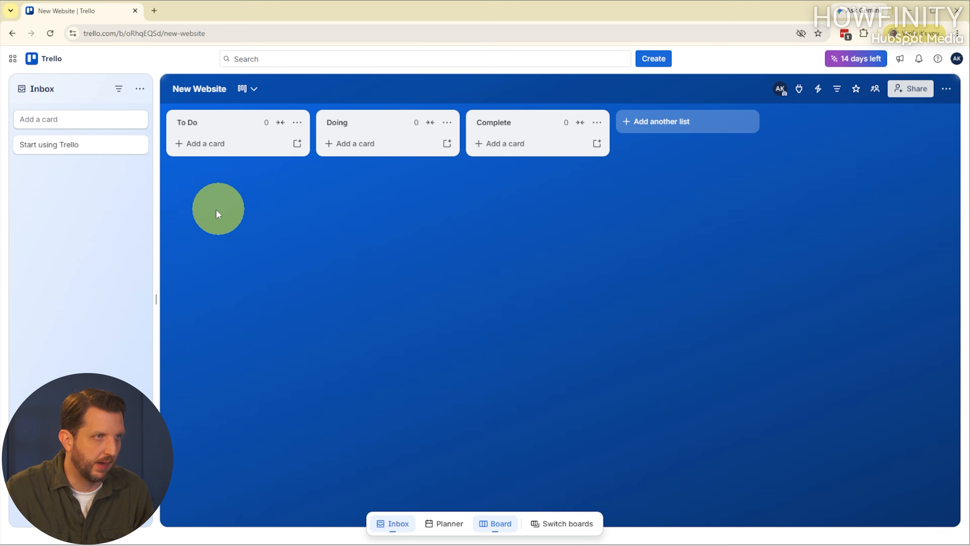
- Add the cards Hire Web Designer, Write Copy and Collect photos to the To Do list
{"action": "left_click", "coordinate": [178, 153]}
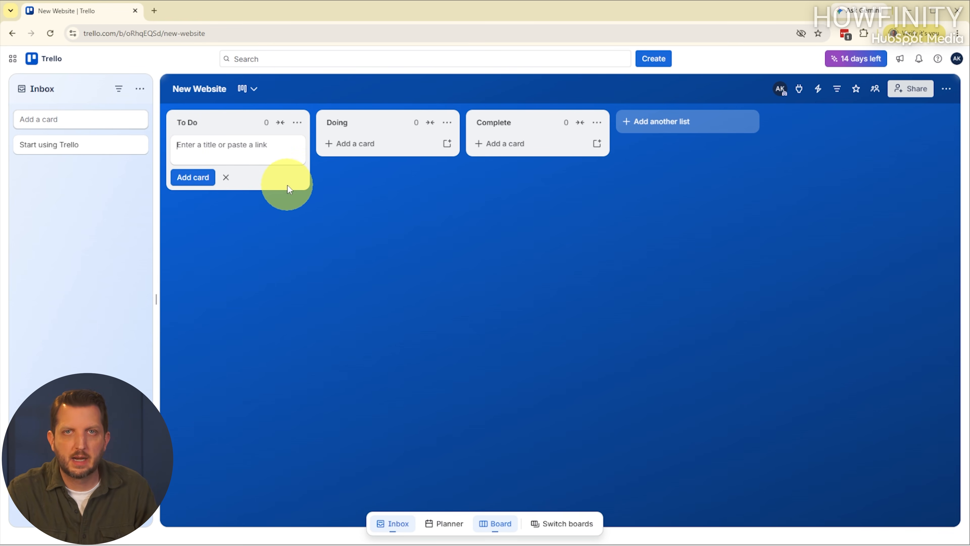
{"action": "type", "text": "Hire Web Designer"}
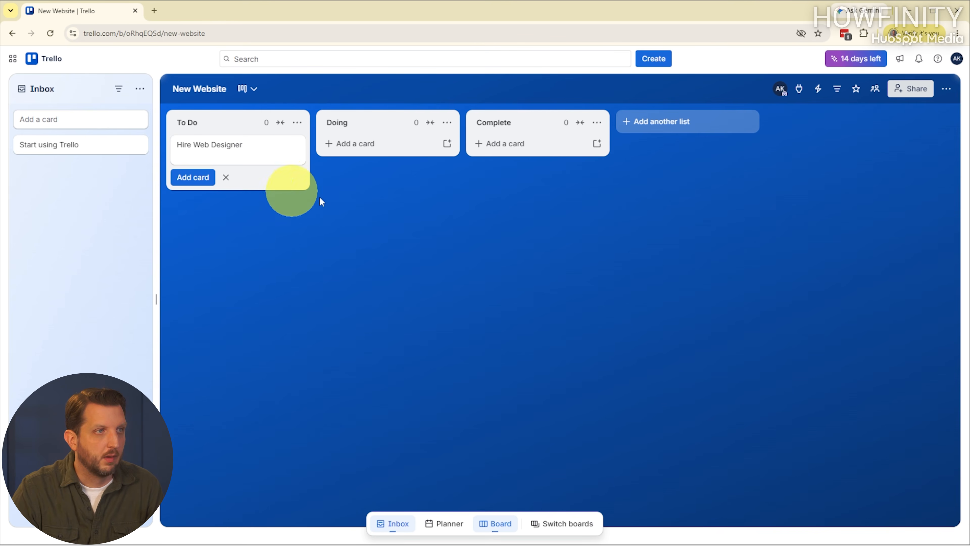
{"action": "left_click", "coordinate": [189, 179]}
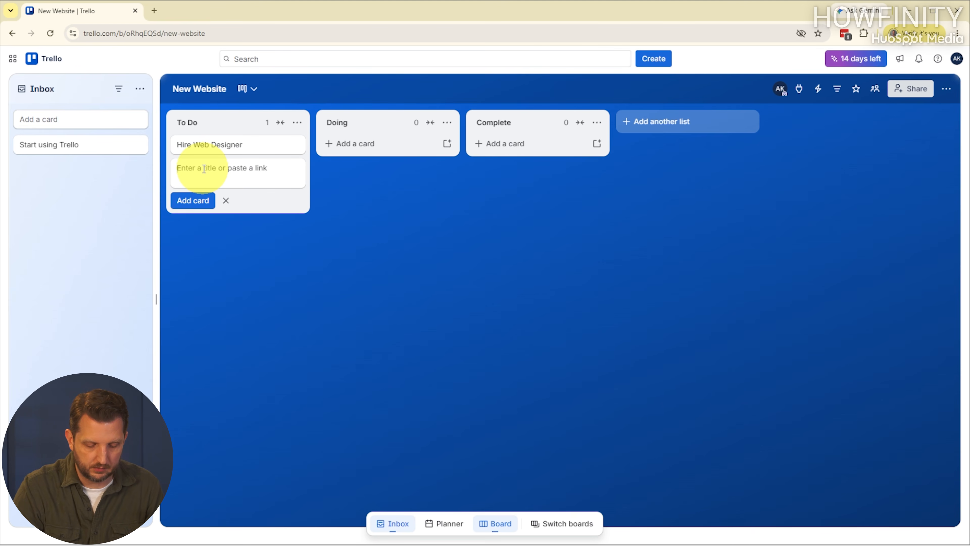
{"action": "type", "text": "Write Copy"}
{"action": "left_click", "coordinate": [192, 203]}
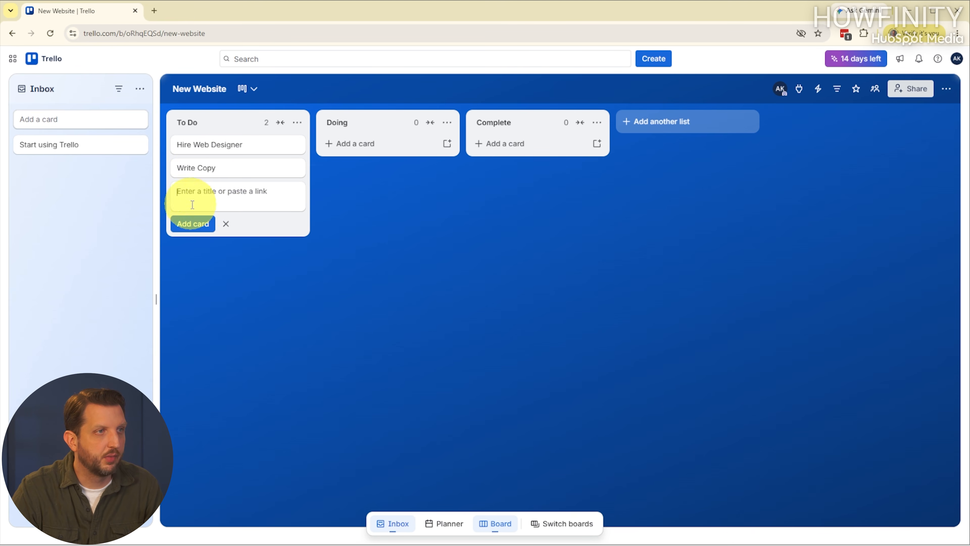
{"action": "type", "text": "Collect photos"}
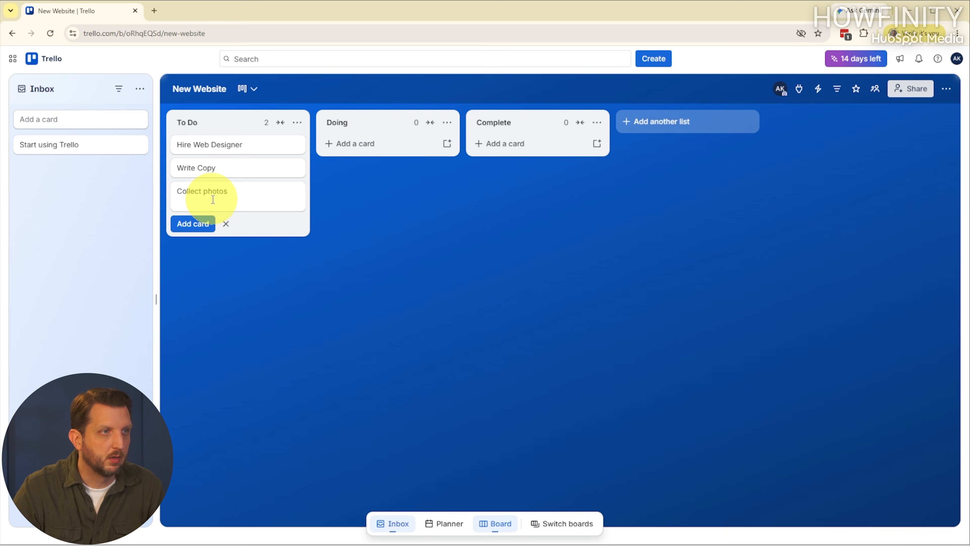
{"action": "left_click", "coordinate": [201, 229]}
{"action": "left_click", "coordinate": [252, 289]}
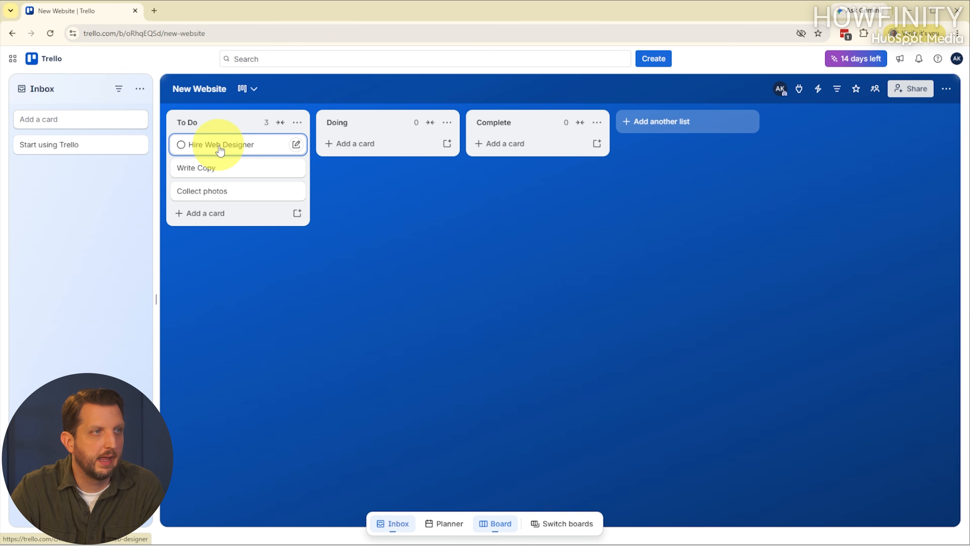
- Move the Hire Web Designer card to Doing and save a description about finding the best designer within budget early to guide the layout
{"action": "left_click_drag", "start_coordinate": [220, 151], "coordinate": [361, 142]}
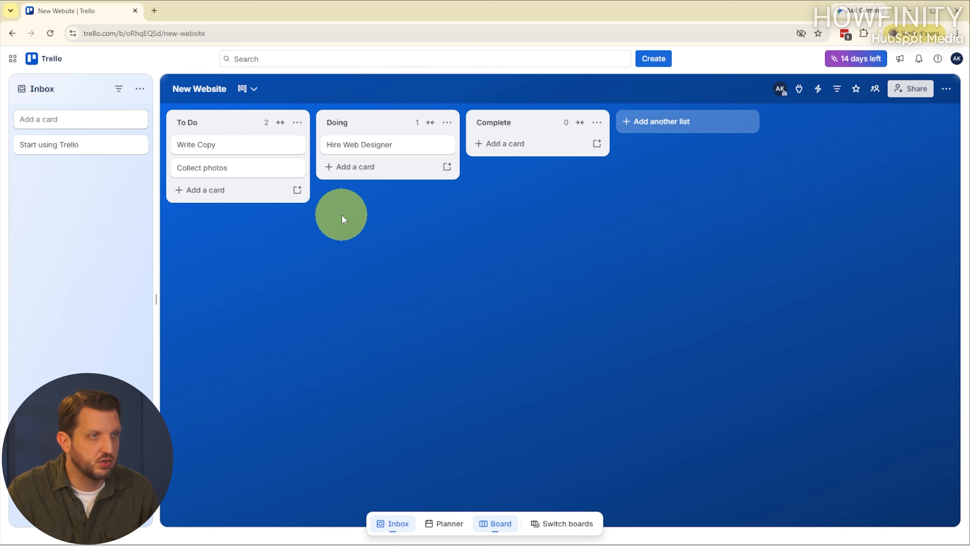
{"action": "left_click", "coordinate": [379, 150]}
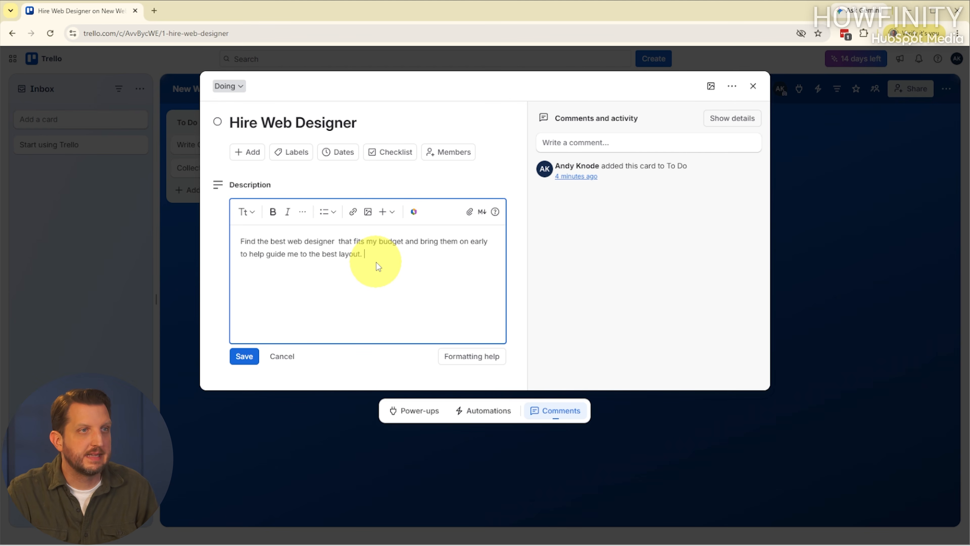
{"action": "left_click", "coordinate": [245, 356]}
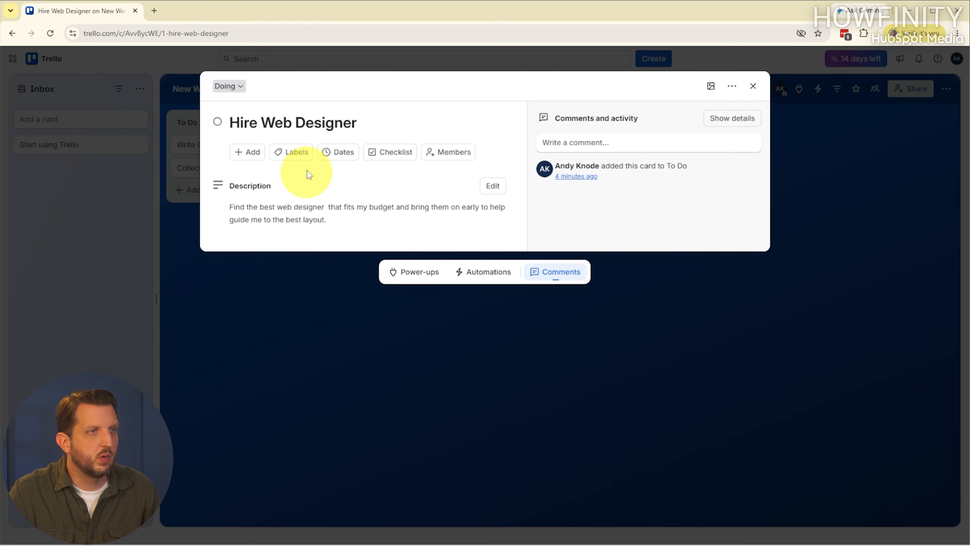
- Set the Hire Web Designer card's due date to 8/4/2026 at 11:10 AM with a reminder 1 day before
{"action": "left_click", "coordinate": [338, 156]}
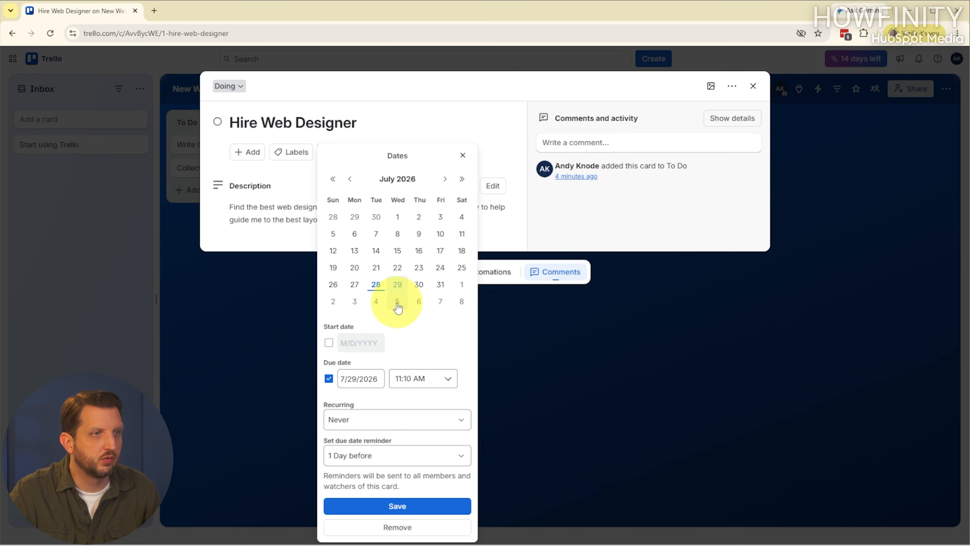
{"action": "left_click", "coordinate": [376, 302]}
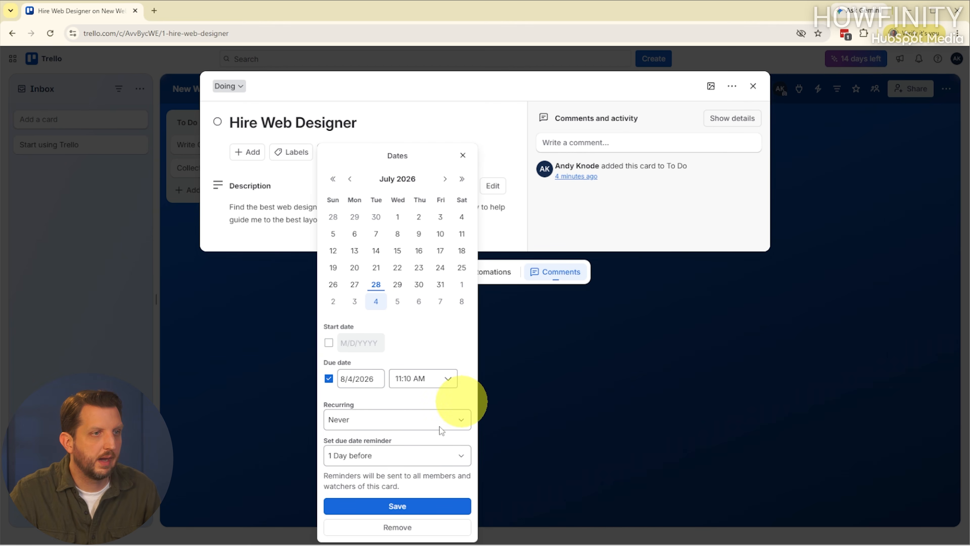
{"action": "left_click", "coordinate": [397, 508]}
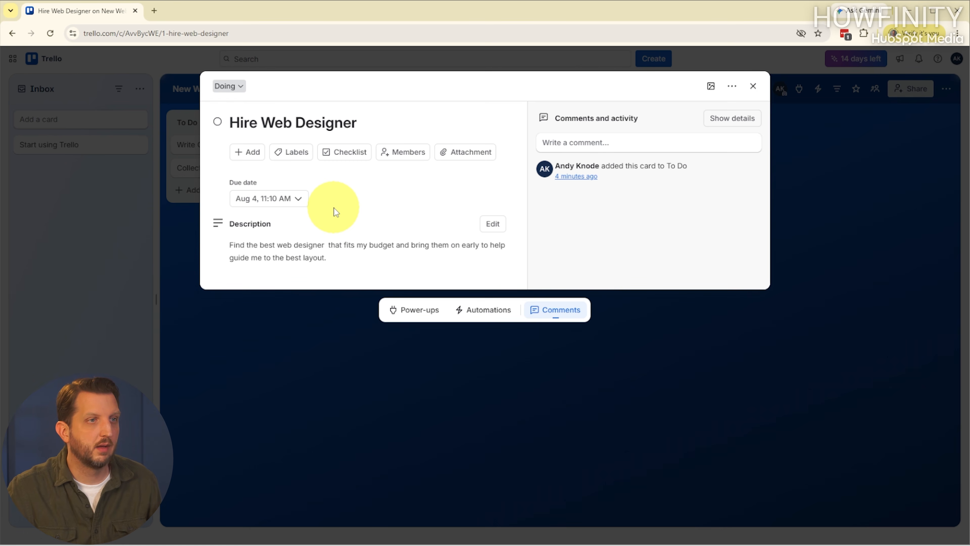
- Add a checklist with Write job description, Post on Freelance boards, Review Canidates and Schedule interviews, and check off the first item
{"action": "left_click", "coordinate": [350, 156]}
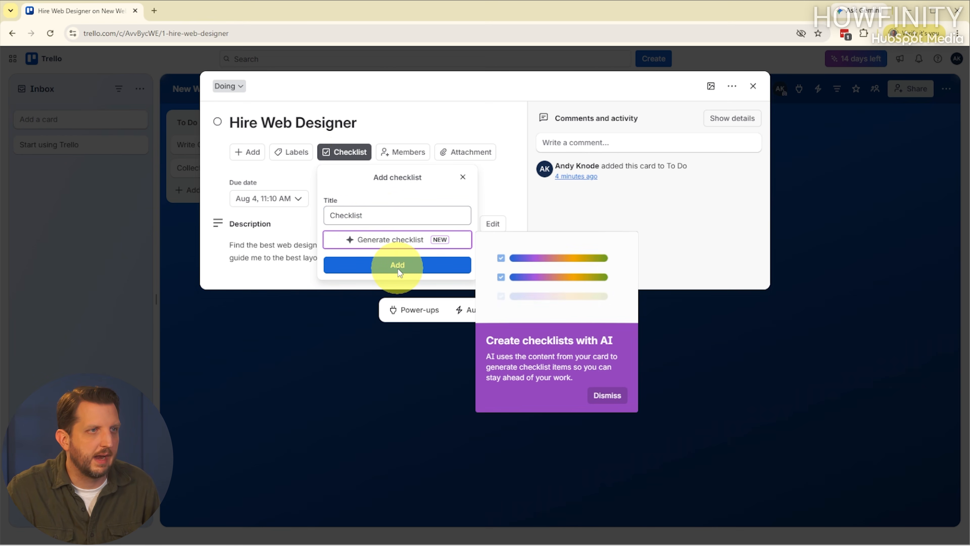
{"action": "left_click", "coordinate": [373, 270]}
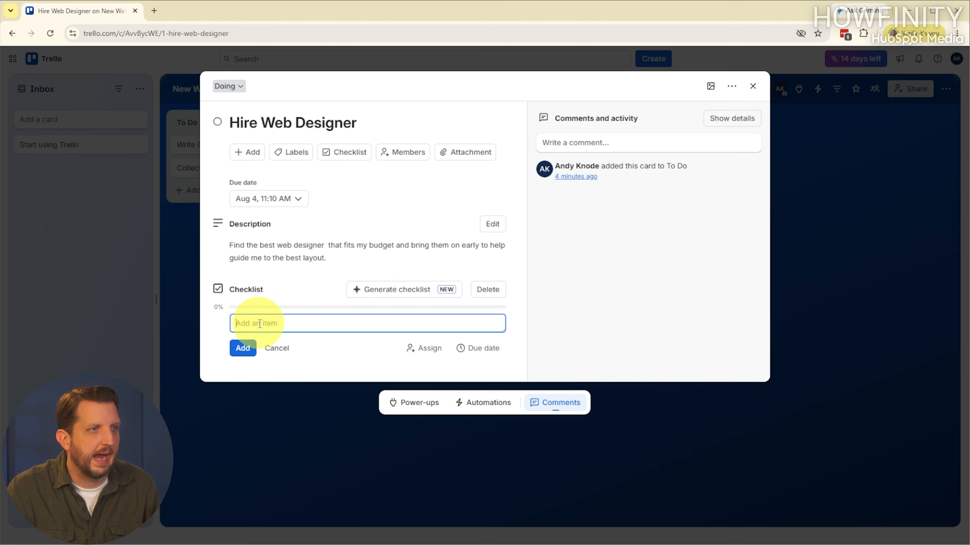
{"action": "type", "text": "Write job description Post on Freelance boards Review Canidates Schedule interviews"}
{"action": "key", "text": "Return"}
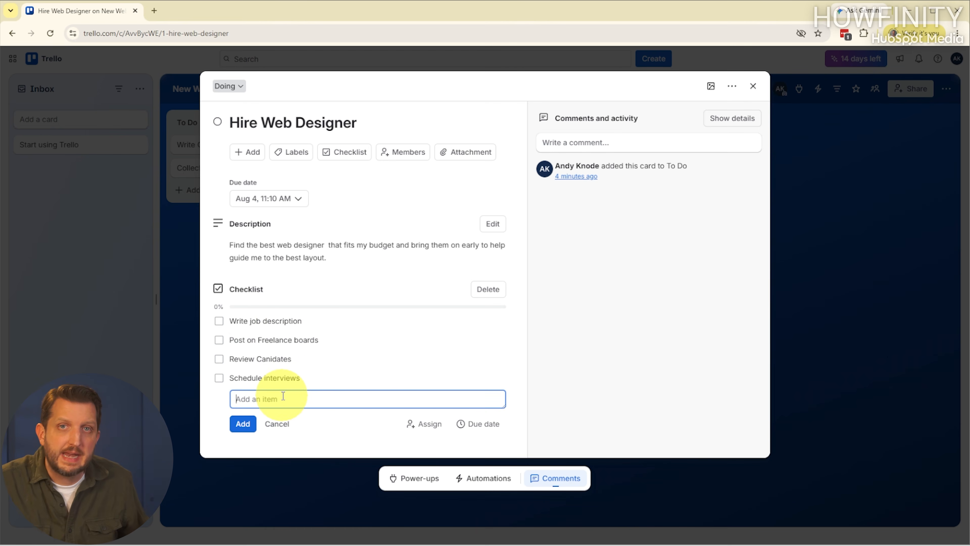
{"action": "left_click", "coordinate": [220, 321]}
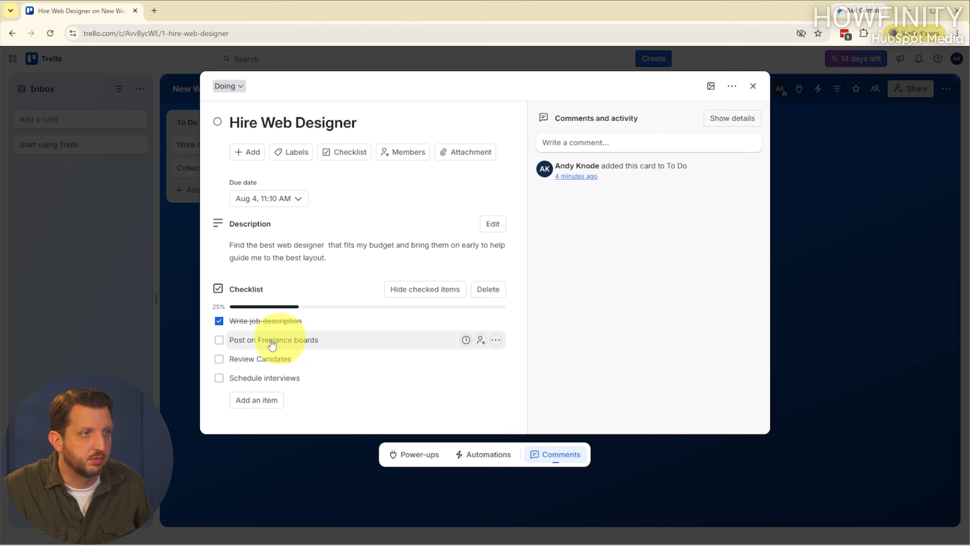
- Check off Post on Freelance boards, and title the red label Top Priority and apply it to the Hire Web Designer card
{"action": "left_click", "coordinate": [218, 339]}
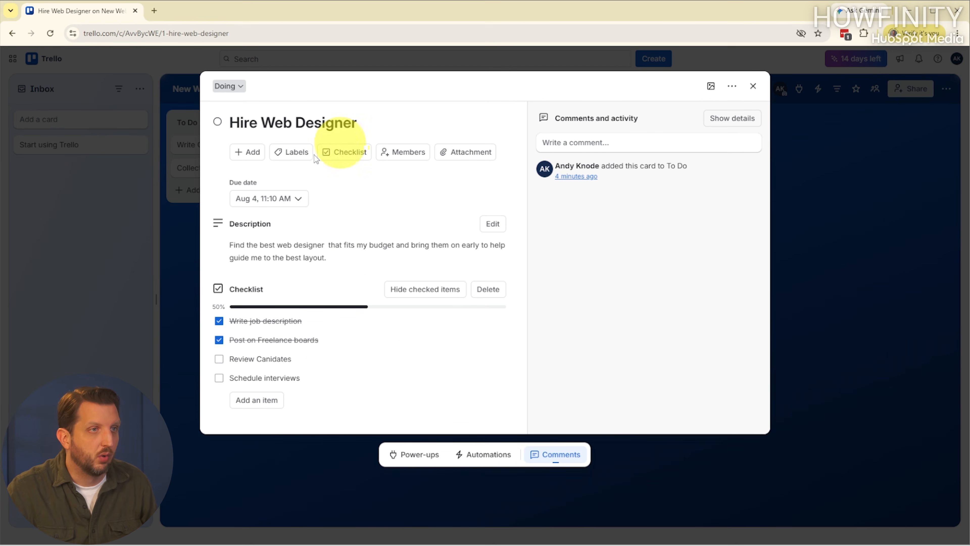
{"action": "left_click", "coordinate": [296, 155]}
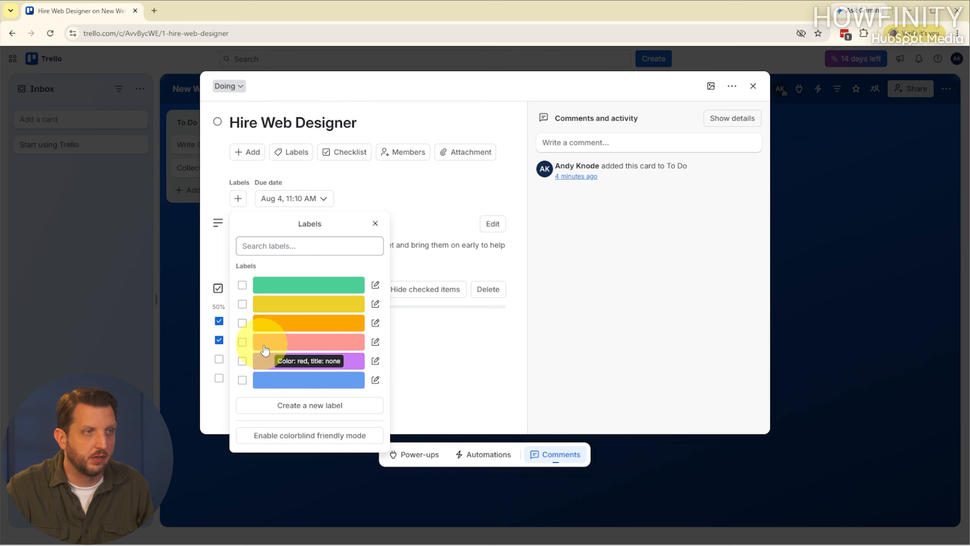
{"action": "left_click", "coordinate": [376, 343]}
{"action": "left_click", "coordinate": [290, 315]}
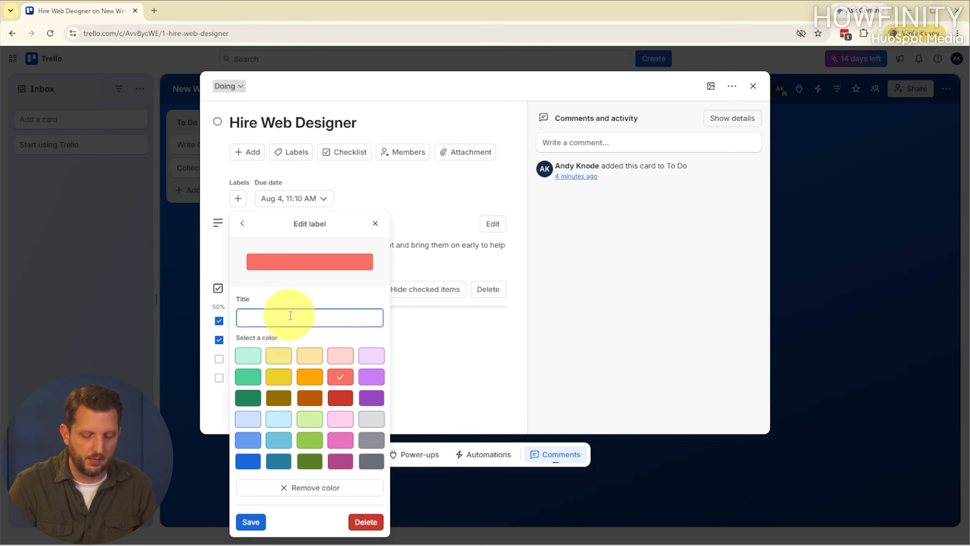
{"action": "type", "text": "Top Priority"}
{"action": "left_click", "coordinate": [251, 522]}
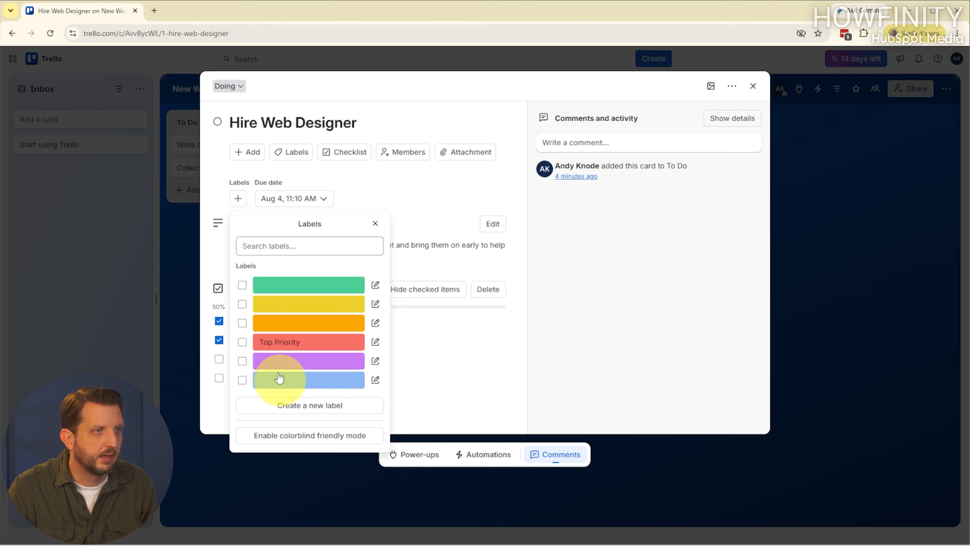
{"action": "left_click", "coordinate": [242, 342]}
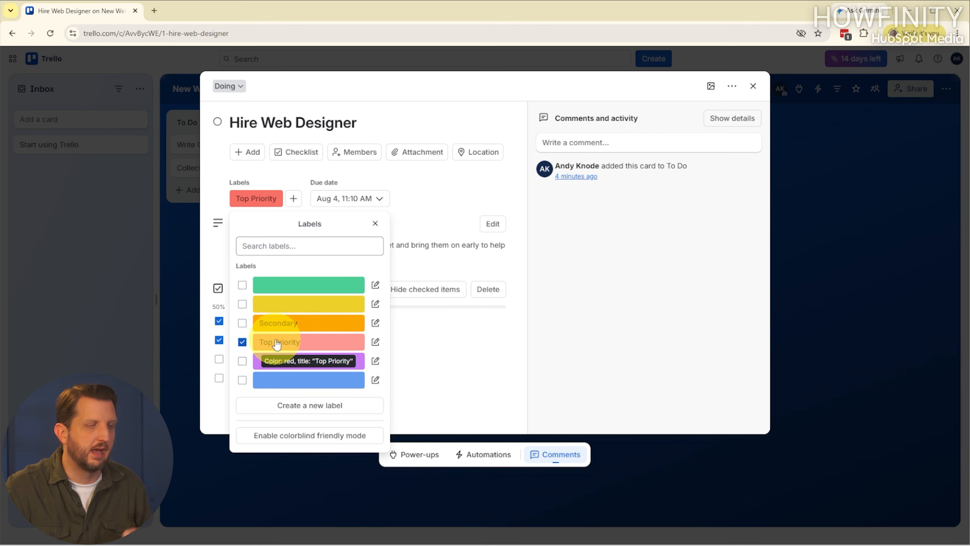
{"action": "left_click", "coordinate": [376, 223]}
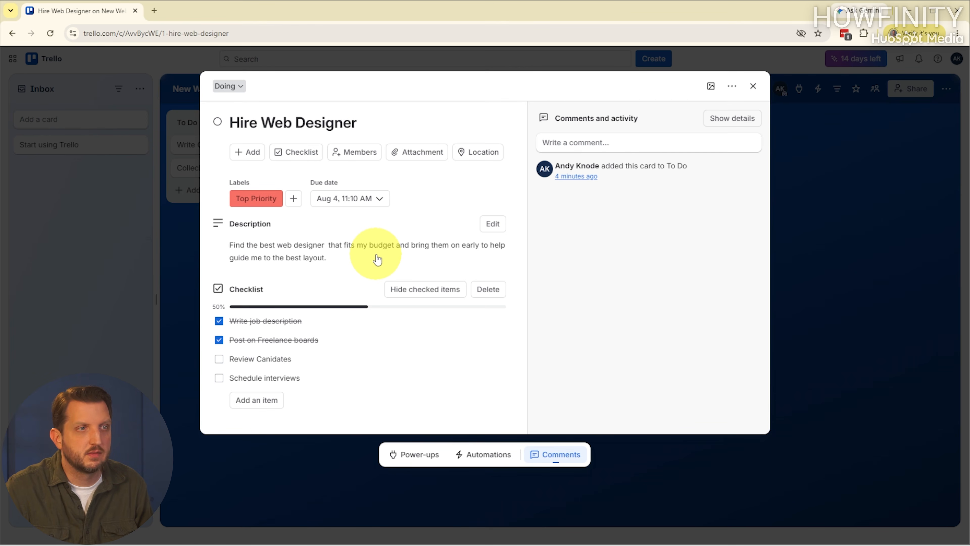
- View the attachment options of the Hire Web Designer card without attaching anything, and return to the board
{"action": "left_click", "coordinate": [421, 157]}
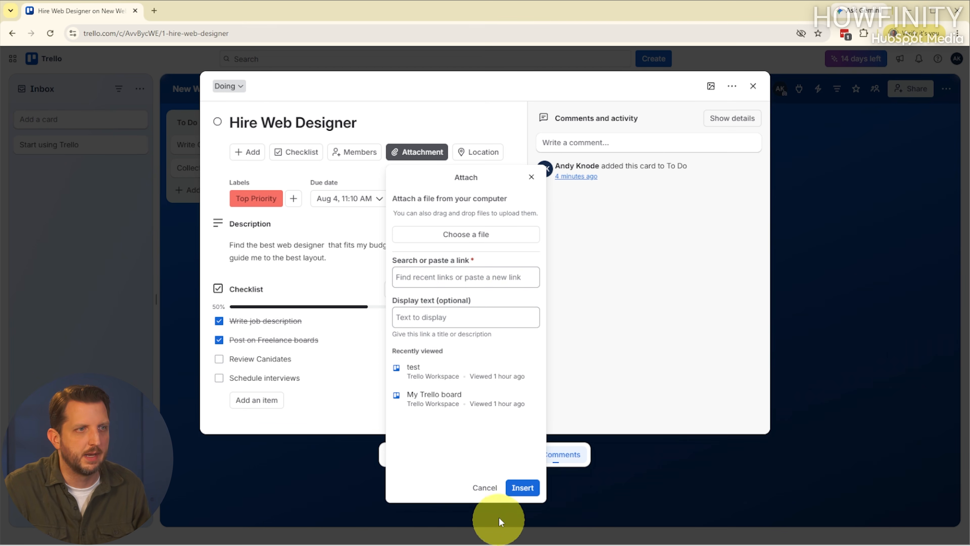
{"action": "left_click", "coordinate": [484, 488]}
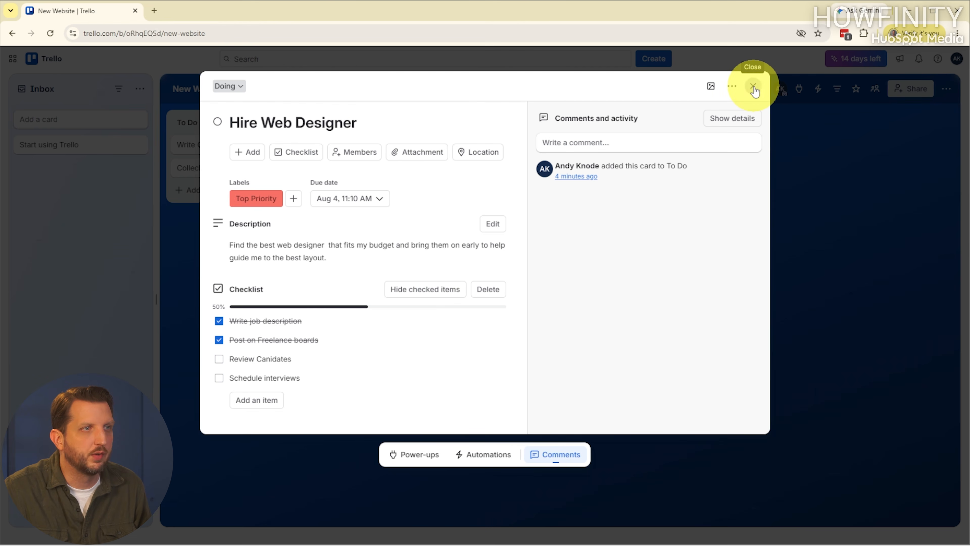
{"action": "left_click", "coordinate": [753, 88]}
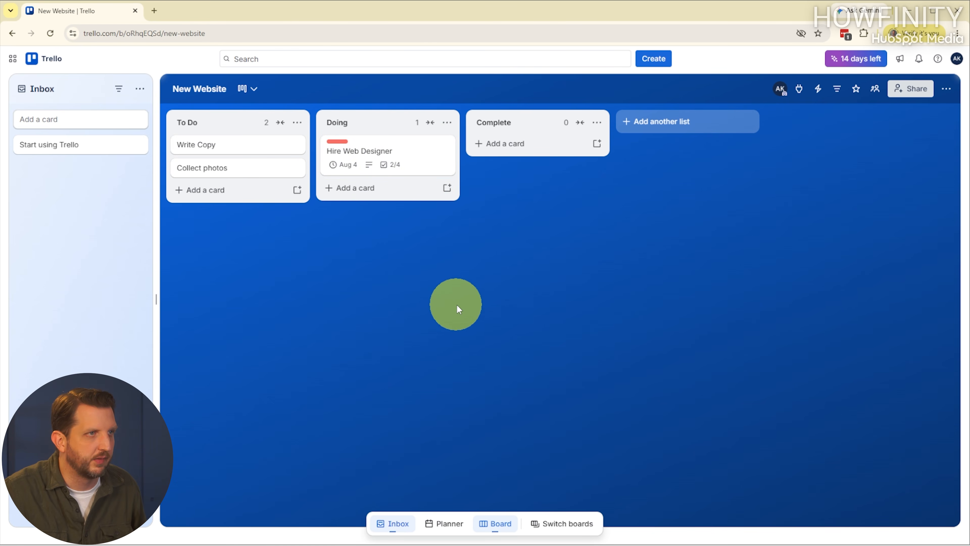
- Mark the Write Copy card as complete, move it to the Complete list and archive it
{"action": "left_click", "coordinate": [245, 147]}
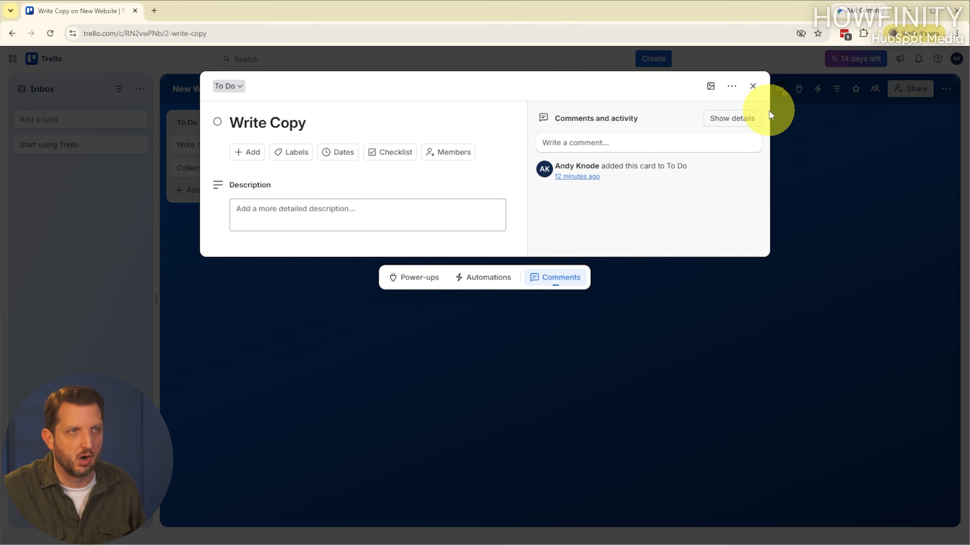
{"action": "left_click", "coordinate": [753, 86]}
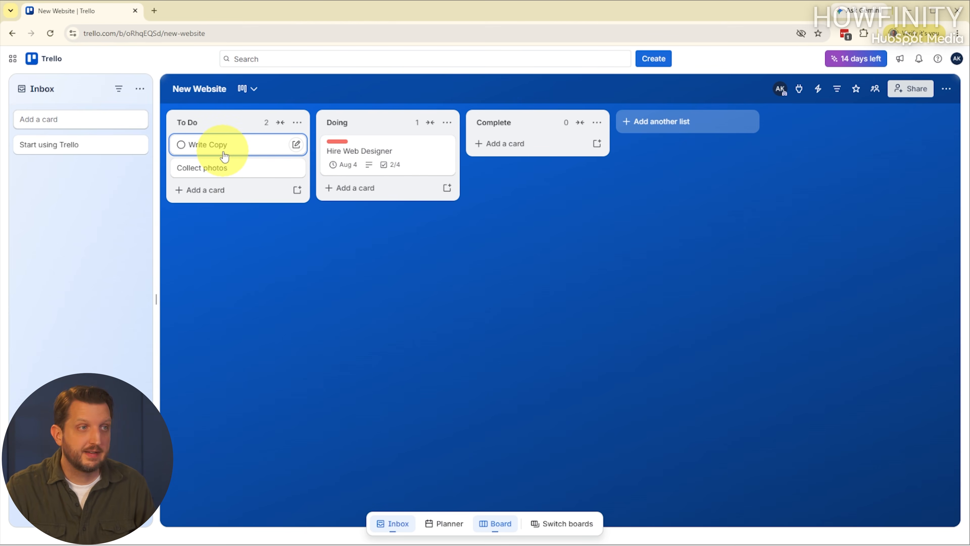
{"action": "left_click", "coordinate": [181, 145]}
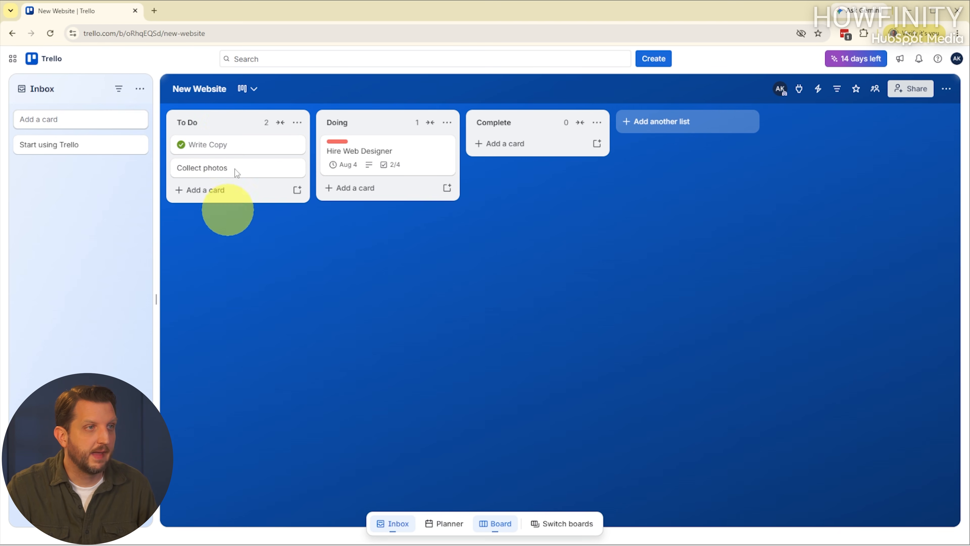
{"action": "left_click_drag", "start_coordinate": [234, 145], "coordinate": [531, 147]}
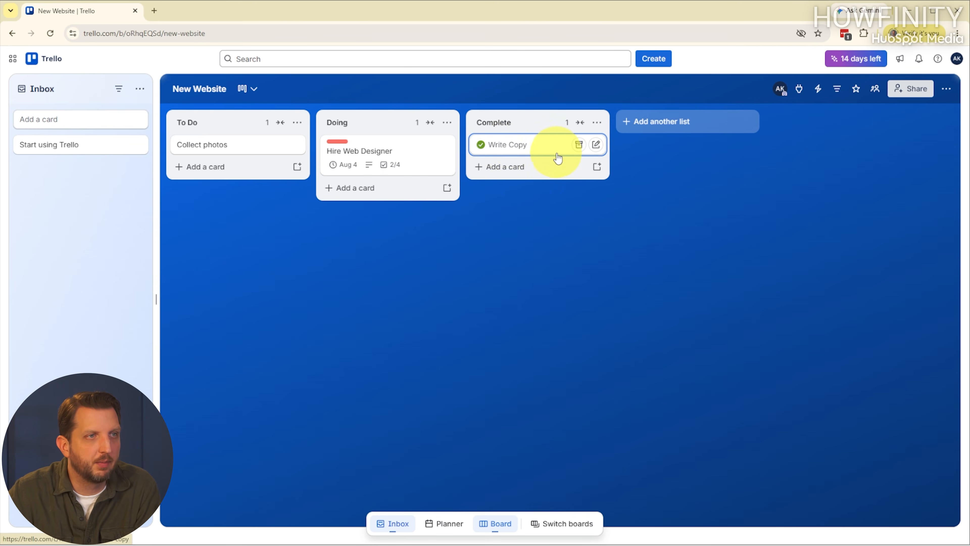
{"action": "left_click", "coordinate": [579, 146]}
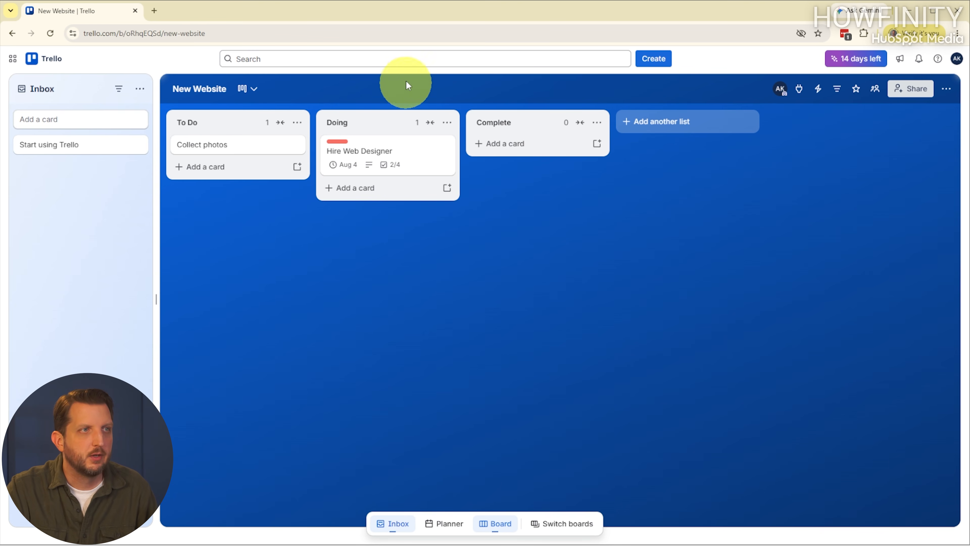
- Search for "hire", view the Hire Web Designer card from the results and return to the board
{"action": "left_click", "coordinate": [405, 66]}
{"action": "type", "text": "hire"}
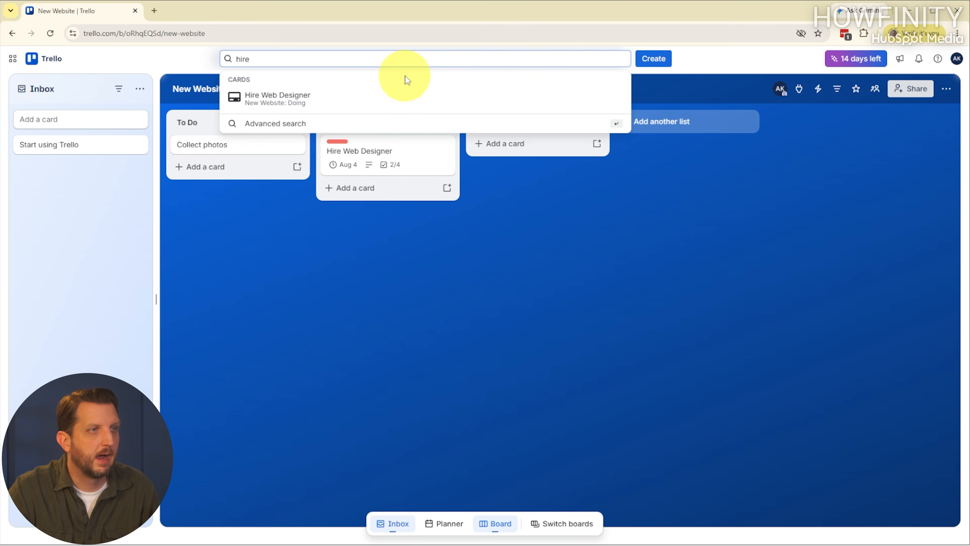
{"action": "left_click", "coordinate": [320, 104]}
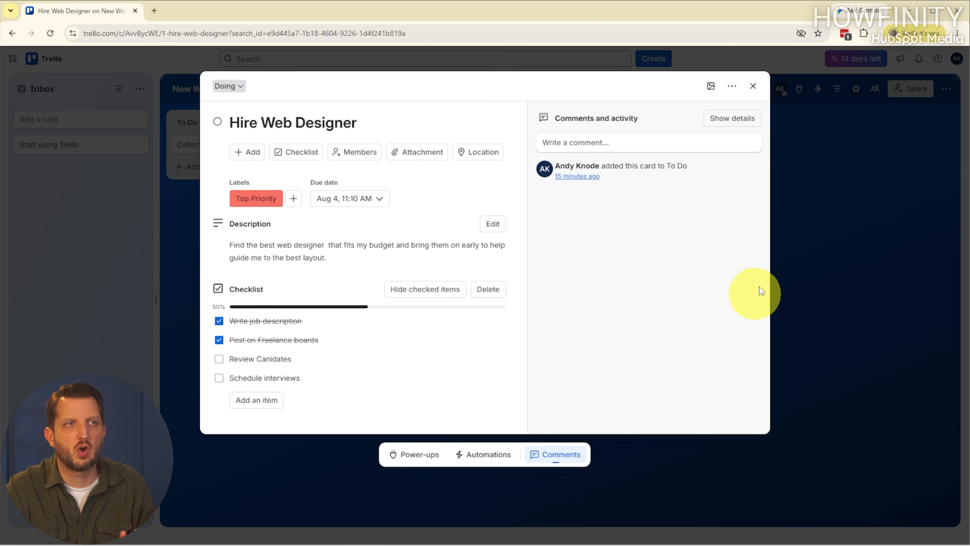
{"action": "left_click", "coordinate": [753, 86]}
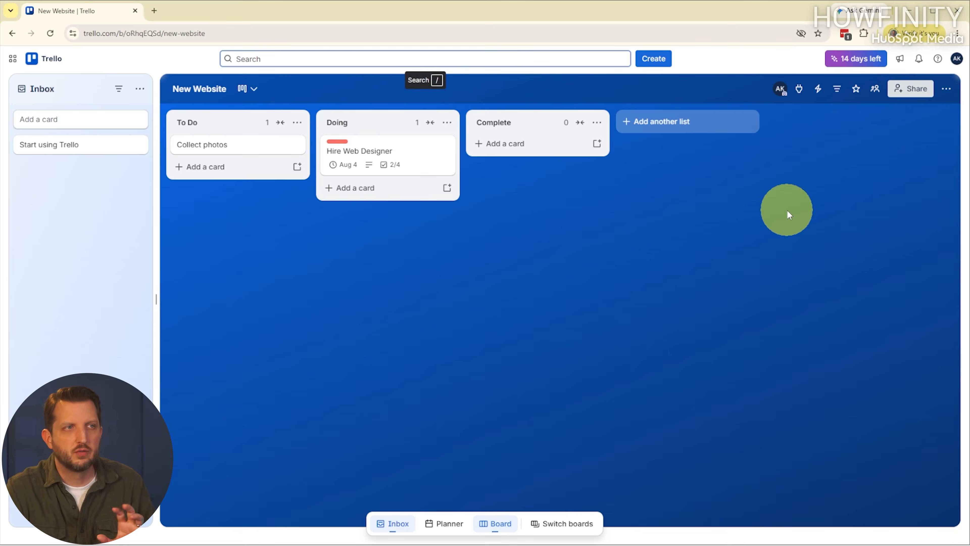